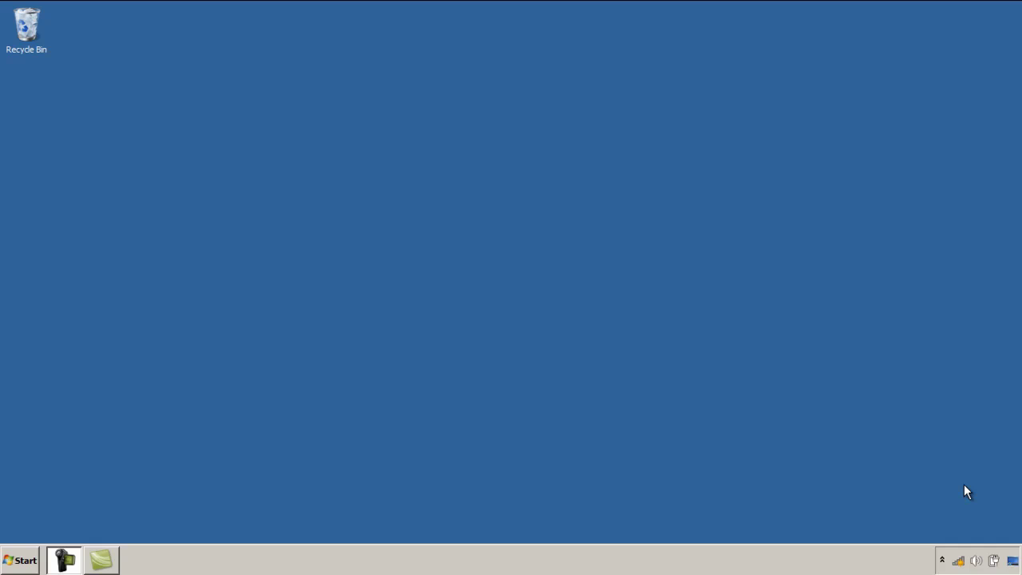
# Open the Wireless Network Properties of Avril's Network from the available networks list
pyautogui.click(959, 560)
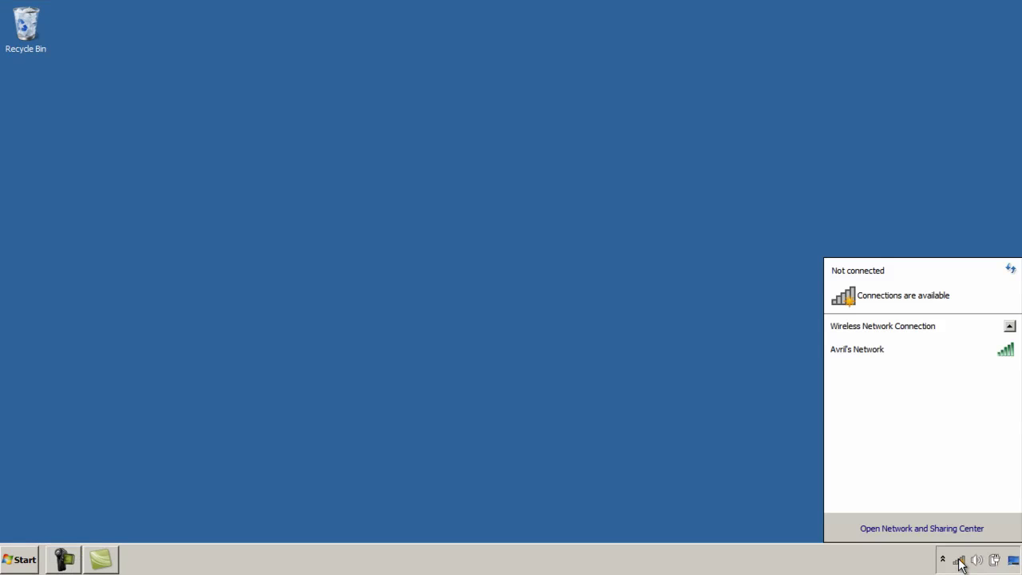
pyautogui.click(939, 353)
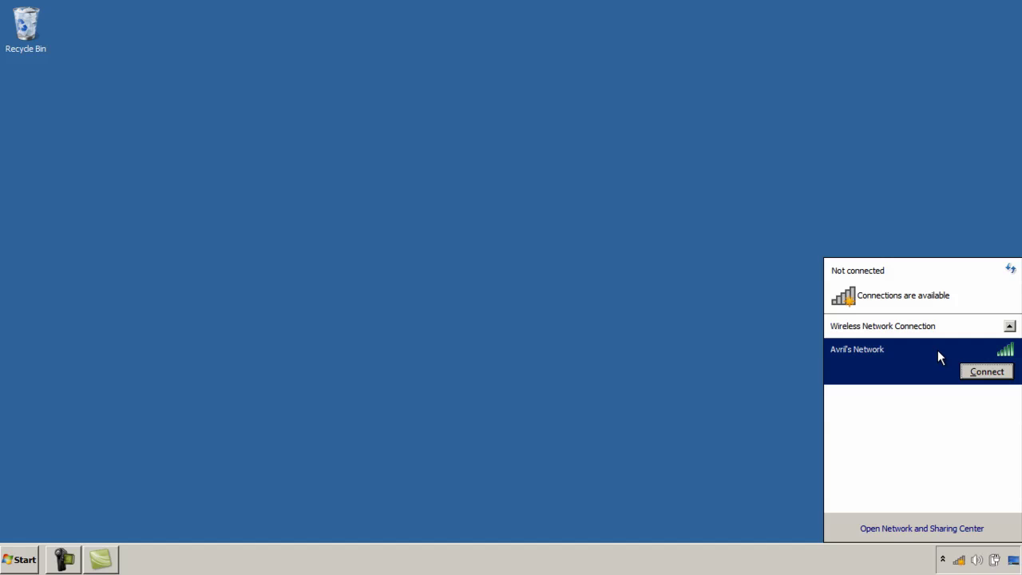
pyautogui.rightClick(939, 350)
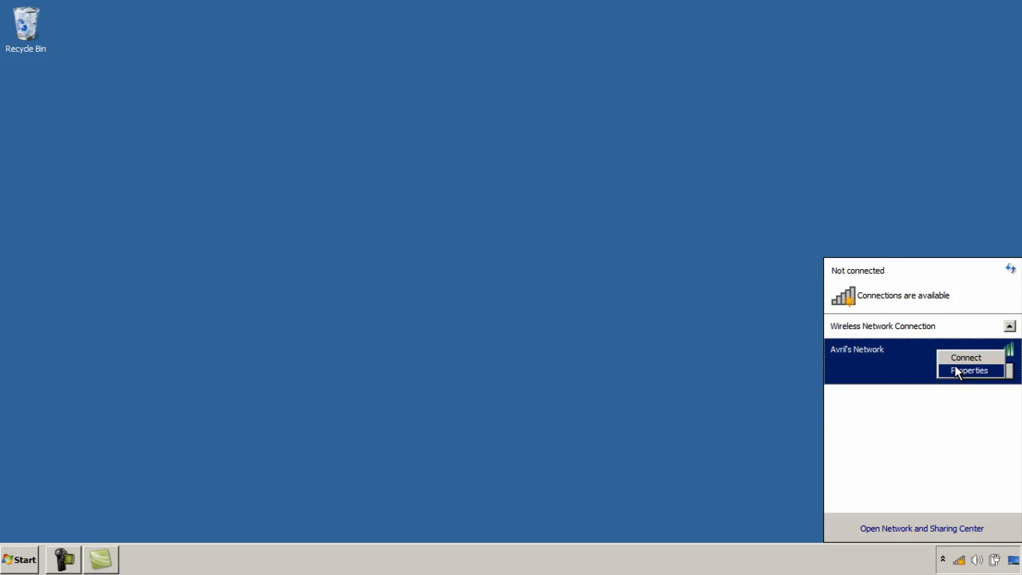
pyautogui.click(957, 366)
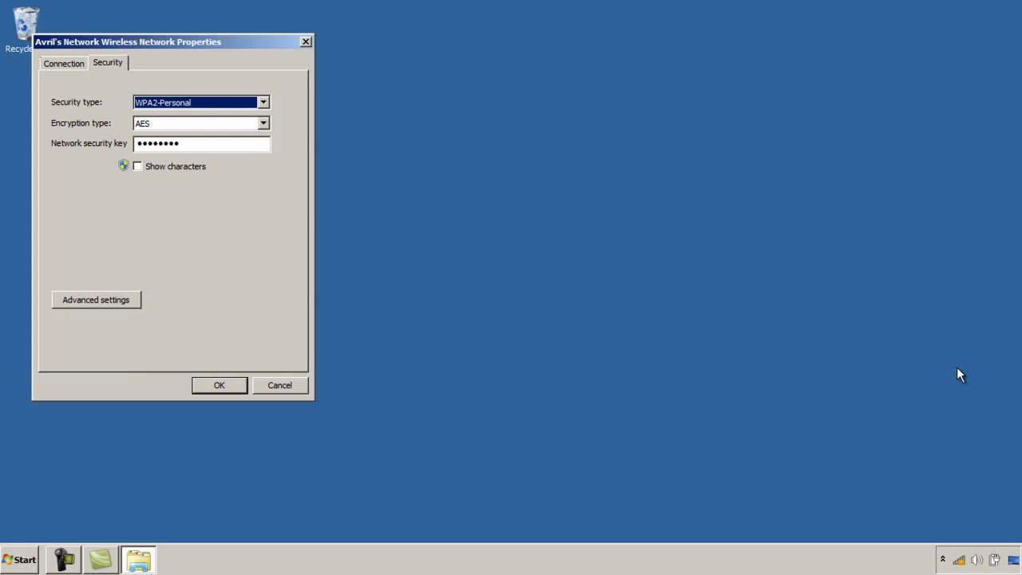
# Set Avril's Network's security type to No authentication (Open)
pyautogui.click(263, 104)
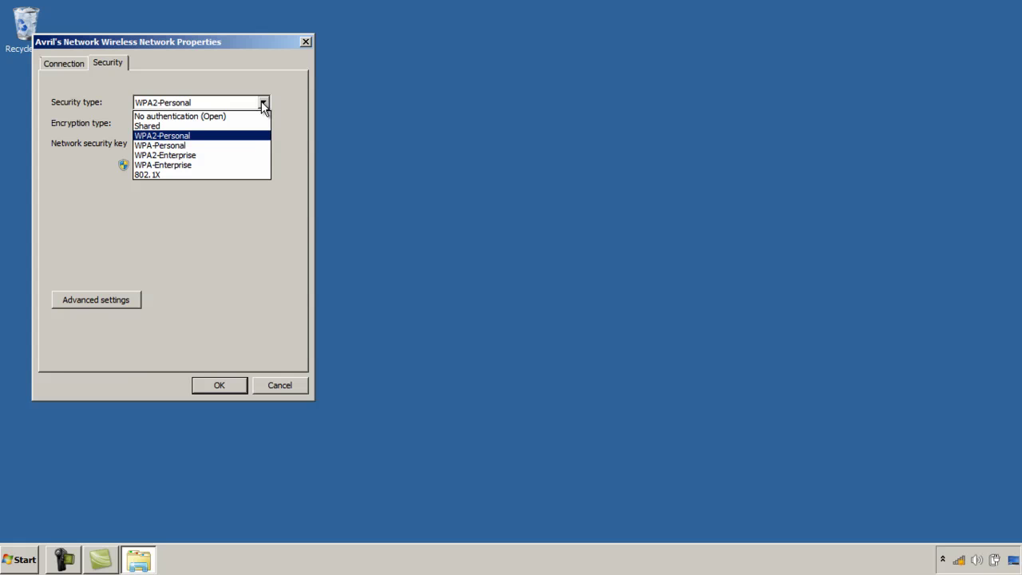
pyautogui.click(256, 114)
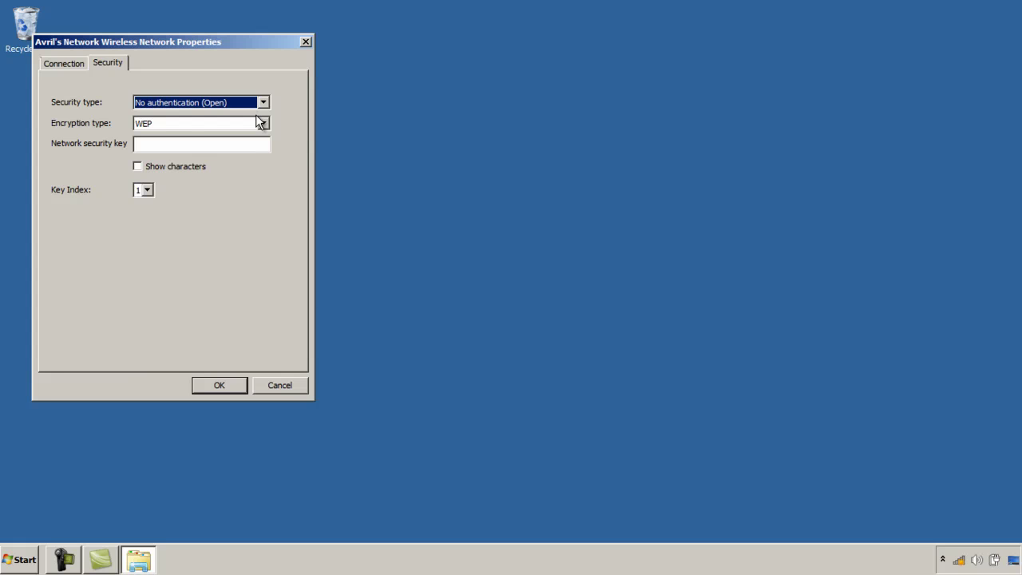
# Change the security type back to WPA2-Personal
pyautogui.click(264, 103)
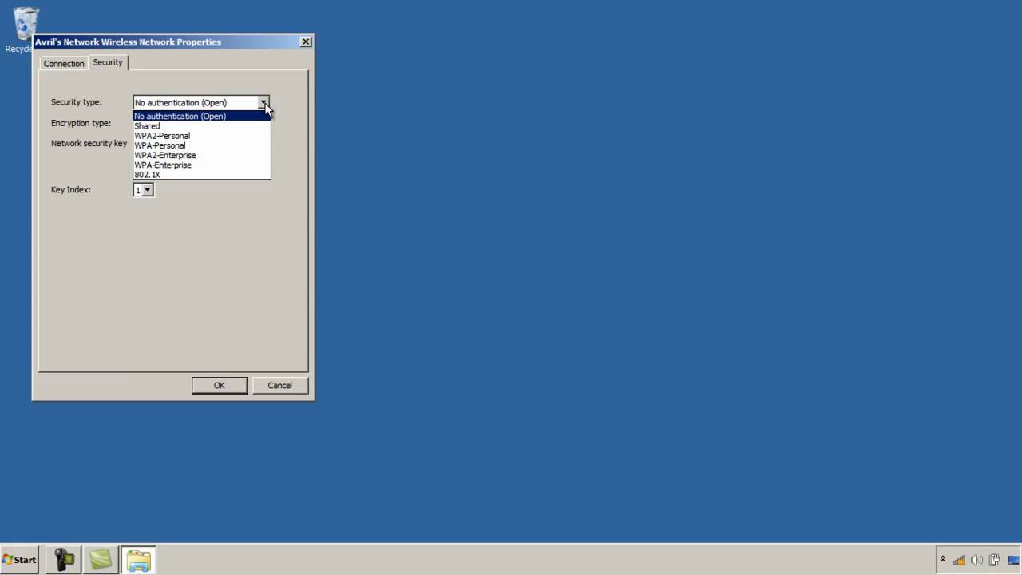
pyautogui.click(241, 136)
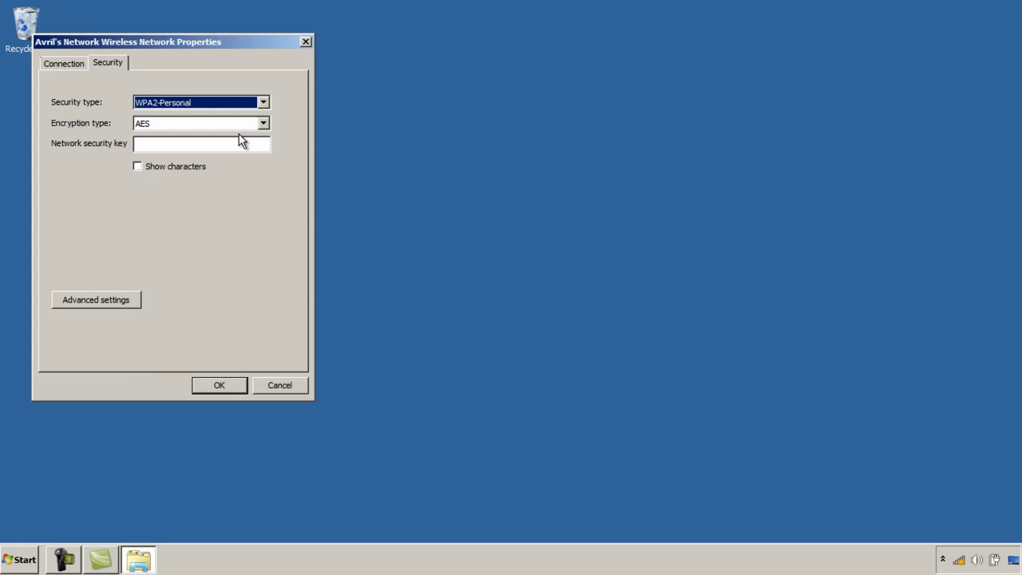
# Enter the network security key with characters shown, keeping AES as the encryption type
pyautogui.click(231, 142)
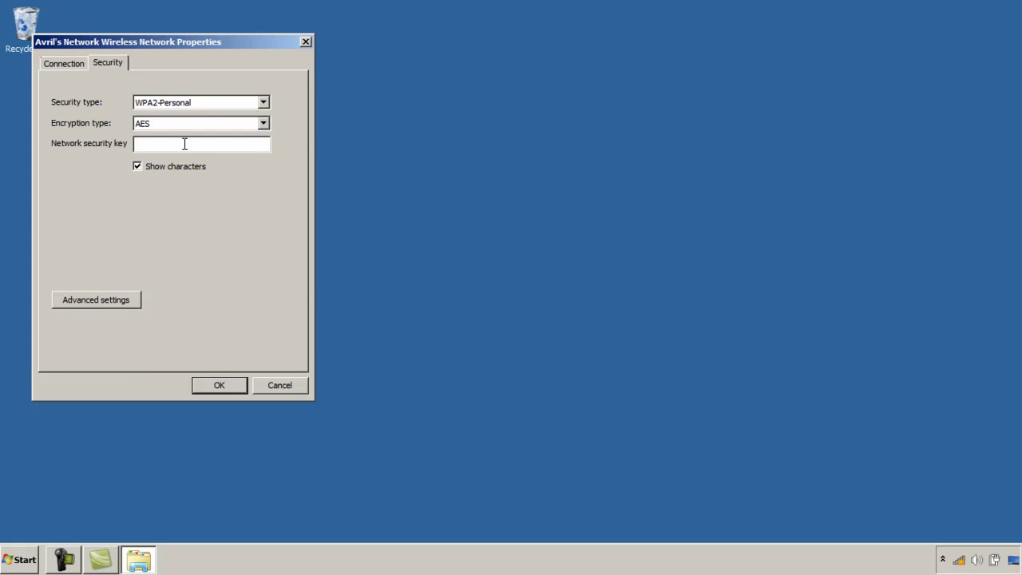
pyautogui.click(264, 125)
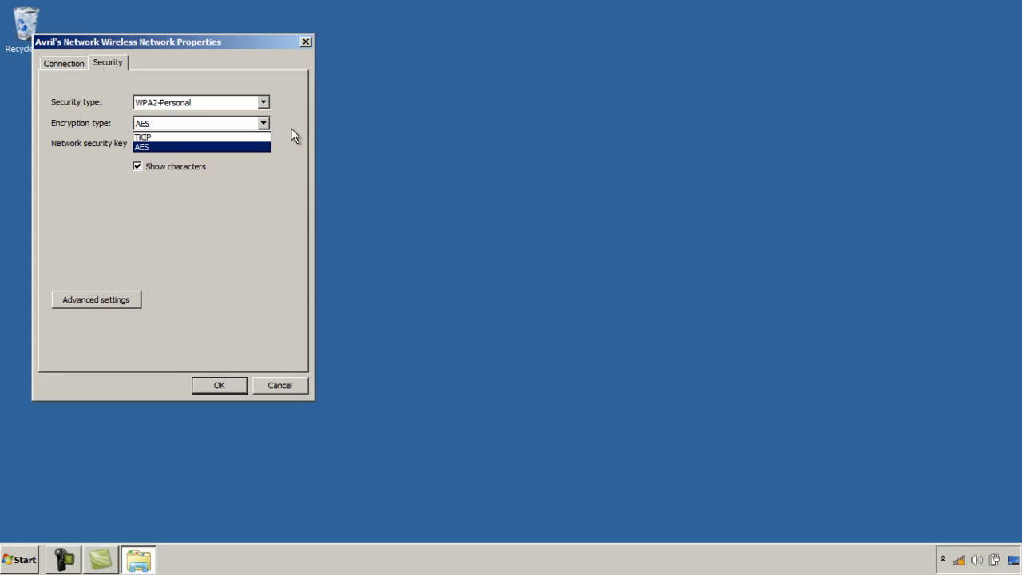
pyautogui.click(291, 128)
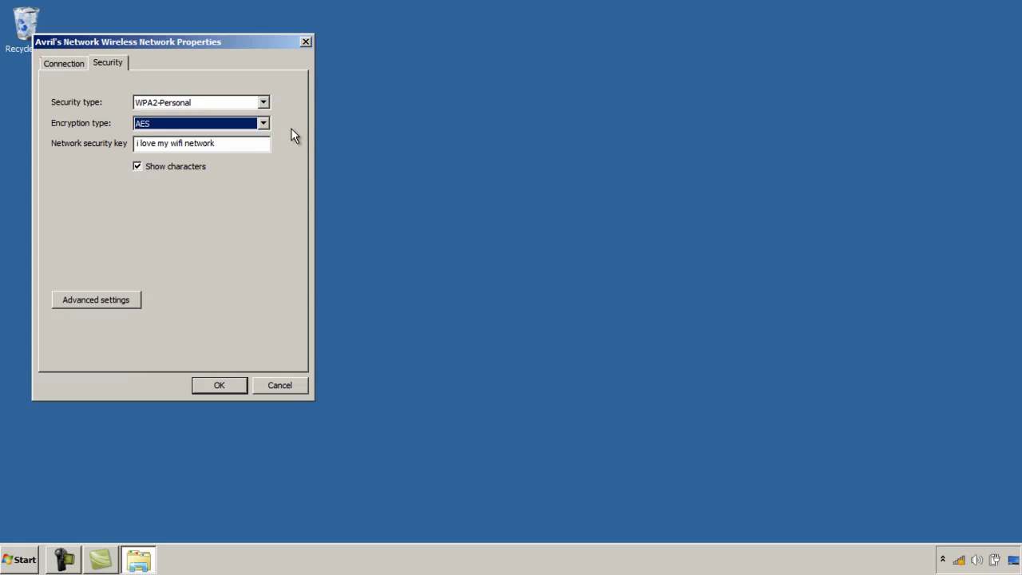
pyautogui.click(130, 303)
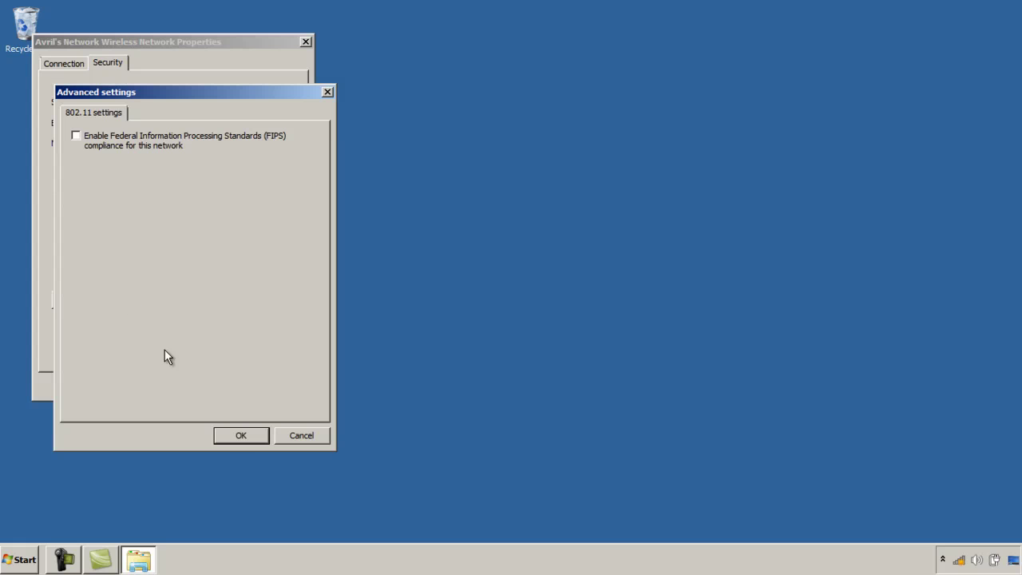
pyautogui.click(230, 438)
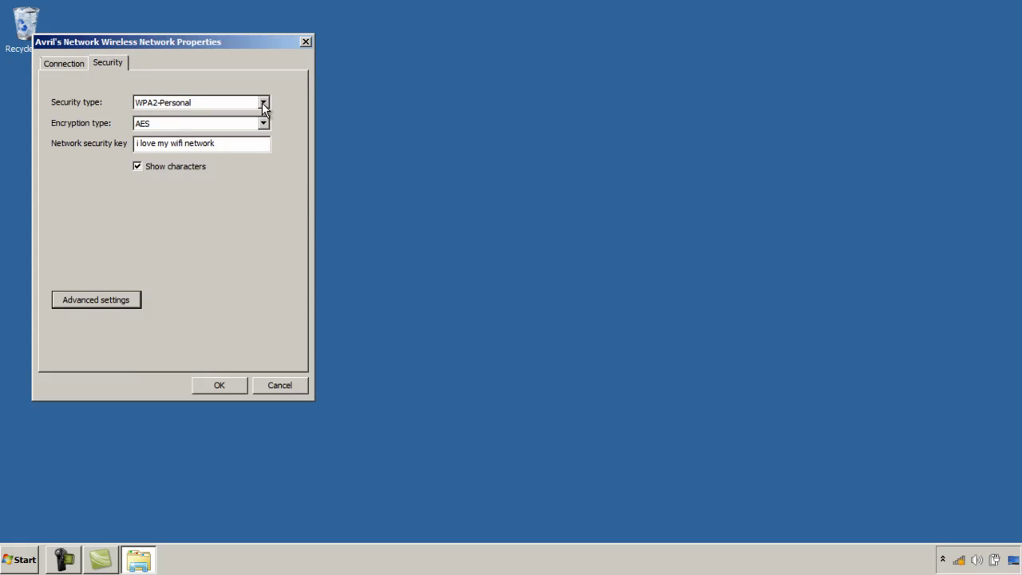
# Choose WPA2-Enterprise with Microsoft: Protected EAP (PEAP) and open the PEAP Settings
pyautogui.click(262, 104)
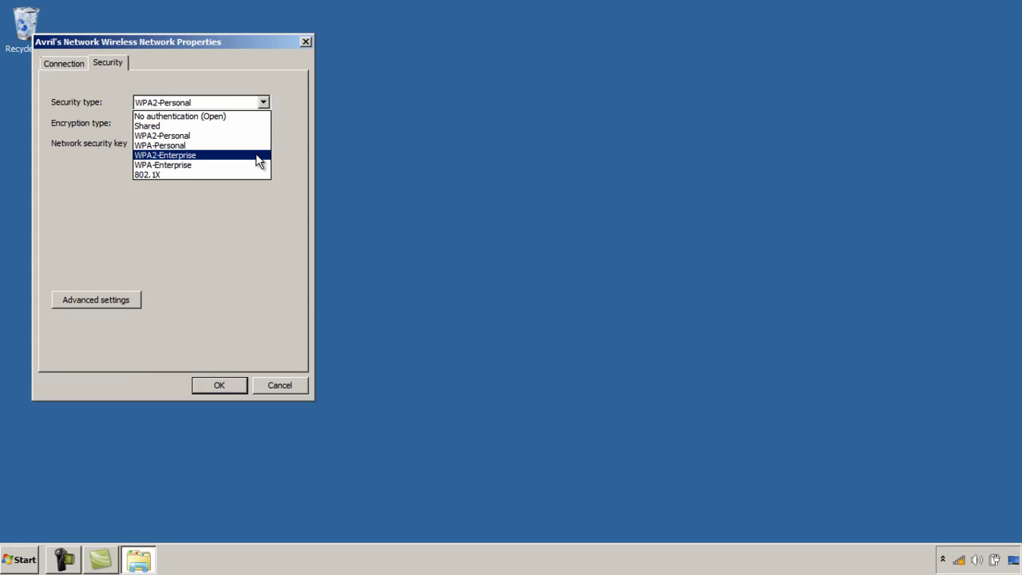
pyautogui.click(259, 156)
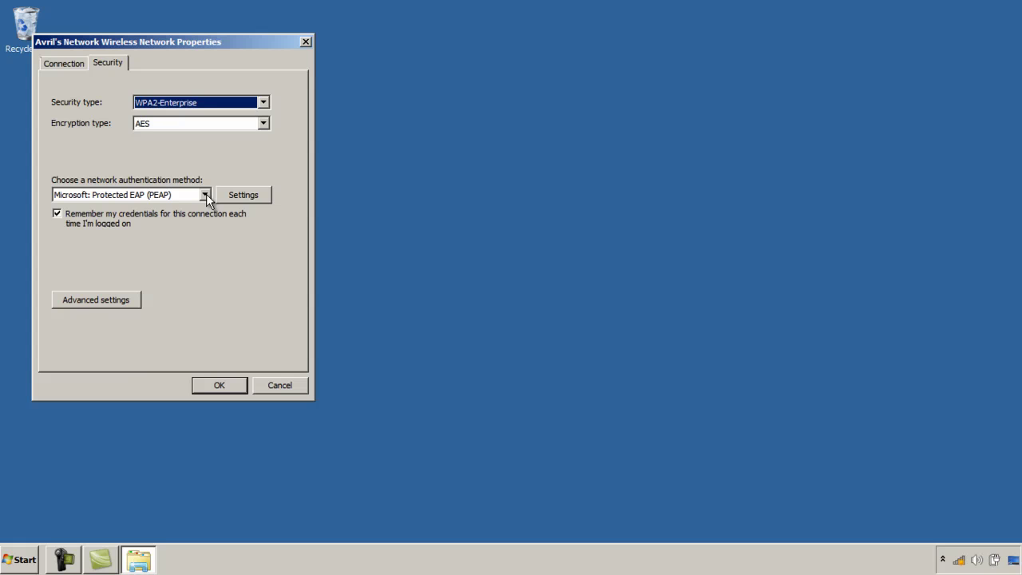
pyautogui.click(264, 195)
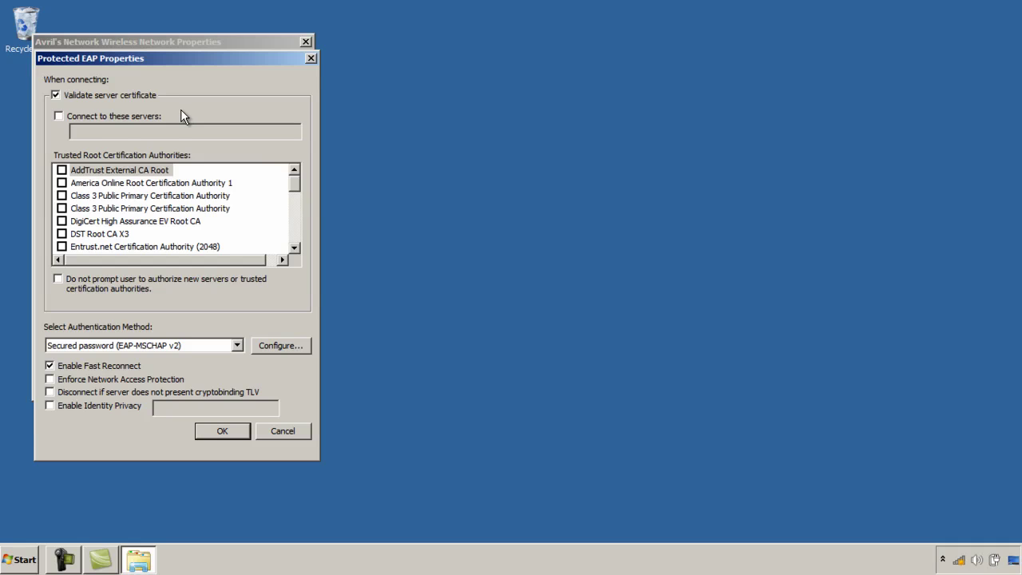
# Tick Connect to these servers in Protected EAP Properties
pyautogui.click(59, 116)
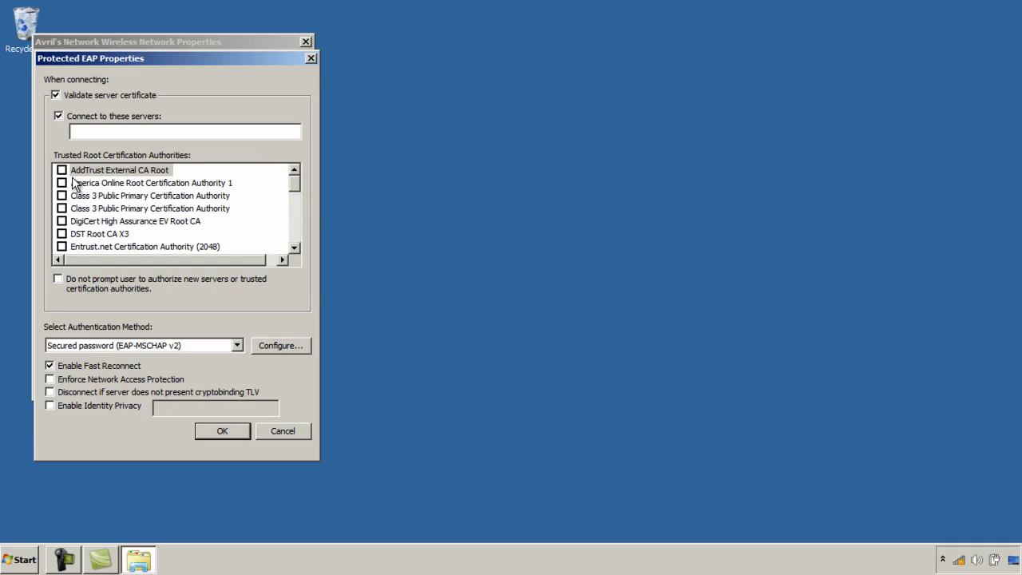
# Scroll the Trusted Root Certification Authorities list down to VeriSign Trust Network
pyautogui.moveTo(294, 187); pyautogui.dragTo(294, 244)
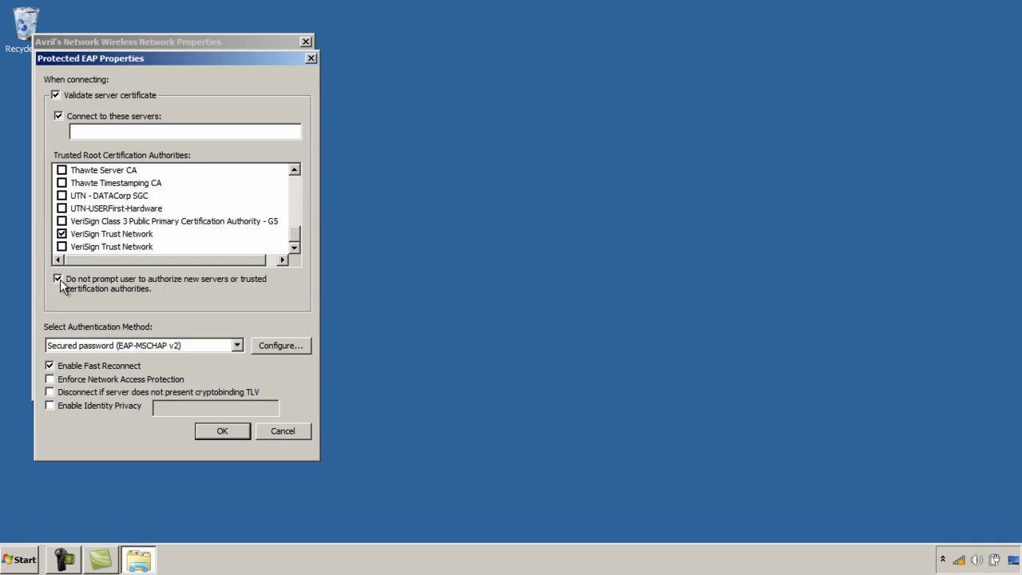
# Allow prompting to authorize new servers and keep EAP-MSCHAP v2 as the authentication method
pyautogui.click(59, 279)
pyautogui.click(237, 346)
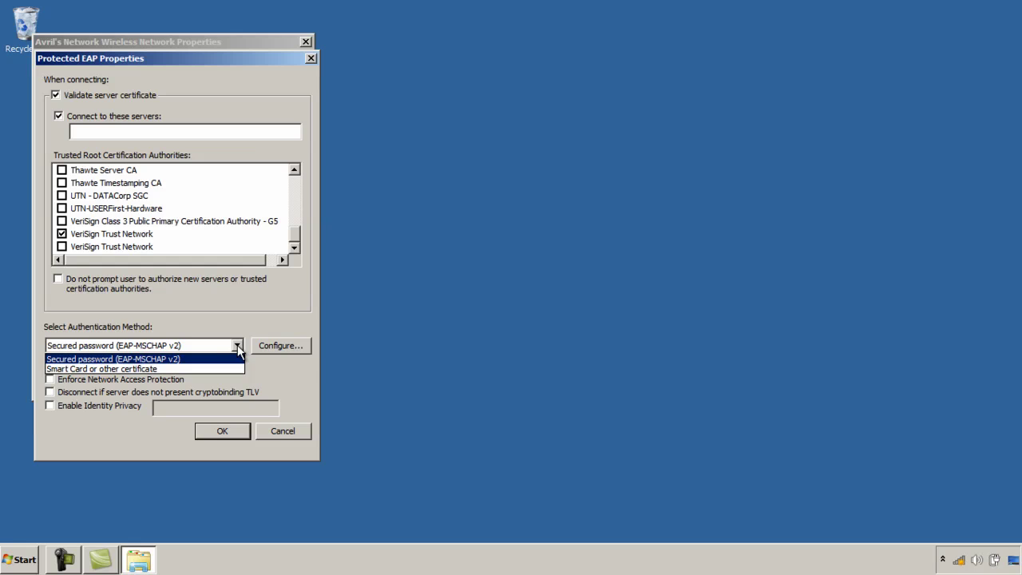
pyautogui.click(257, 348)
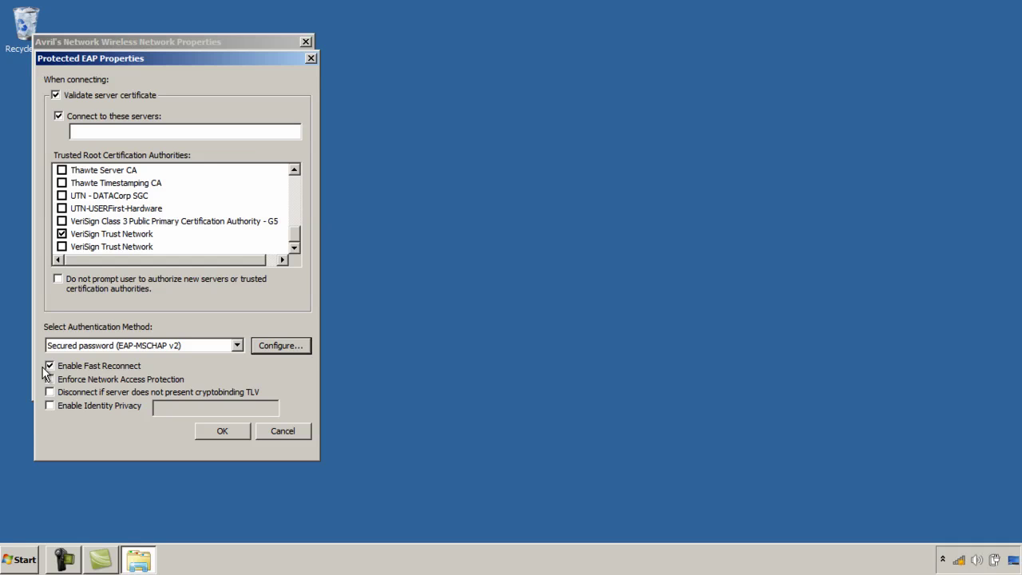
# Enable Identity Privacy with the anonymous identity 'anon'
pyautogui.click(50, 406)
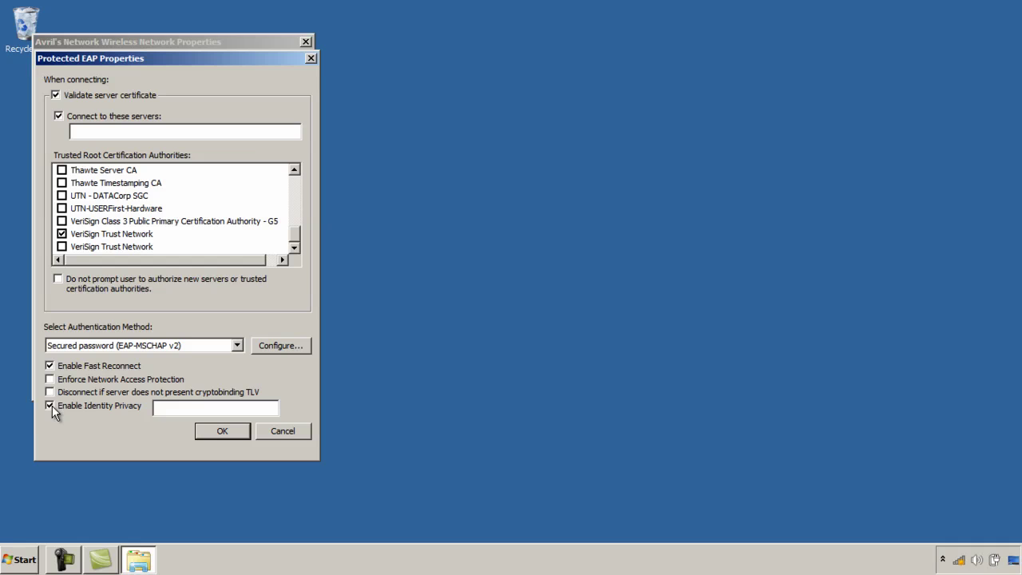
pyautogui.click(171, 408)
pyautogui.write('anon')
# Save the PEAP settings, then set 802.1X to User or computer authentication with single sign on
pyautogui.click(222, 431)
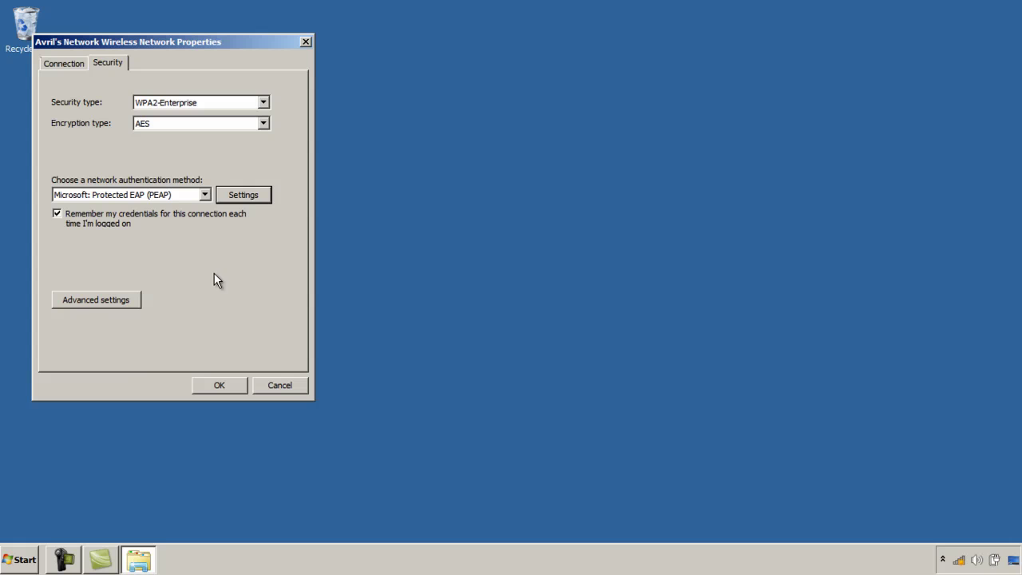
pyautogui.click(106, 299)
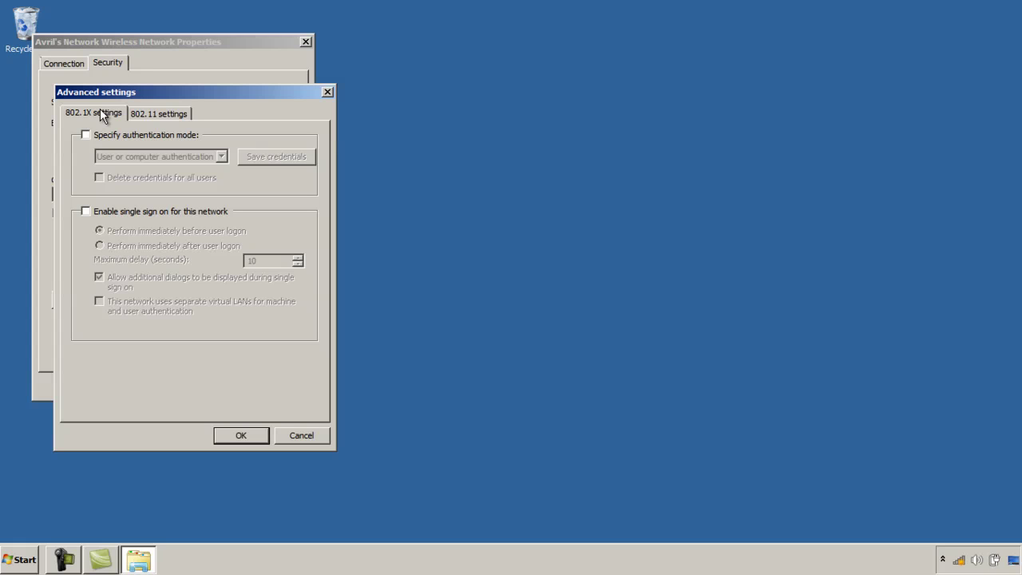
pyautogui.click(86, 135)
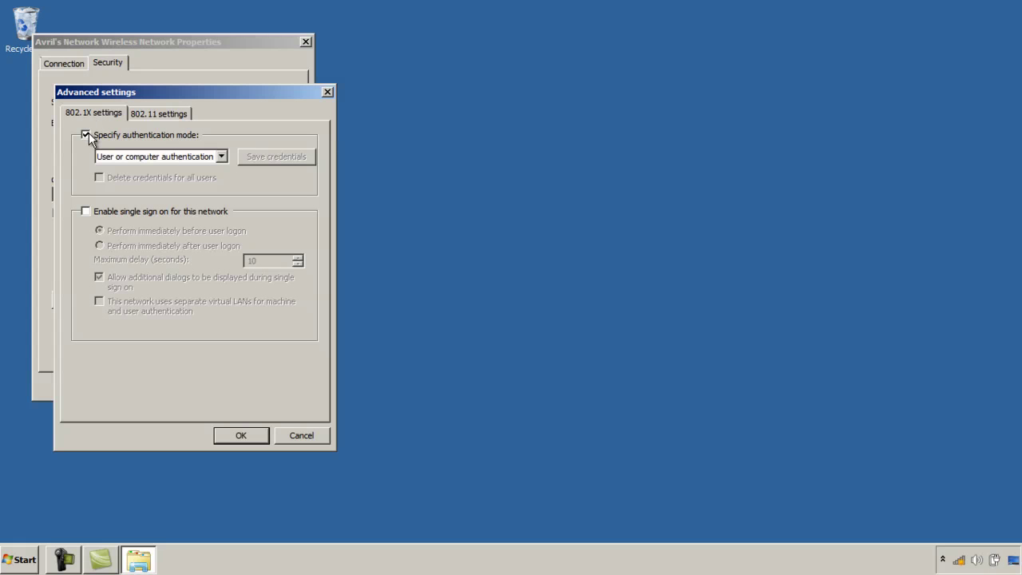
pyautogui.click(221, 157)
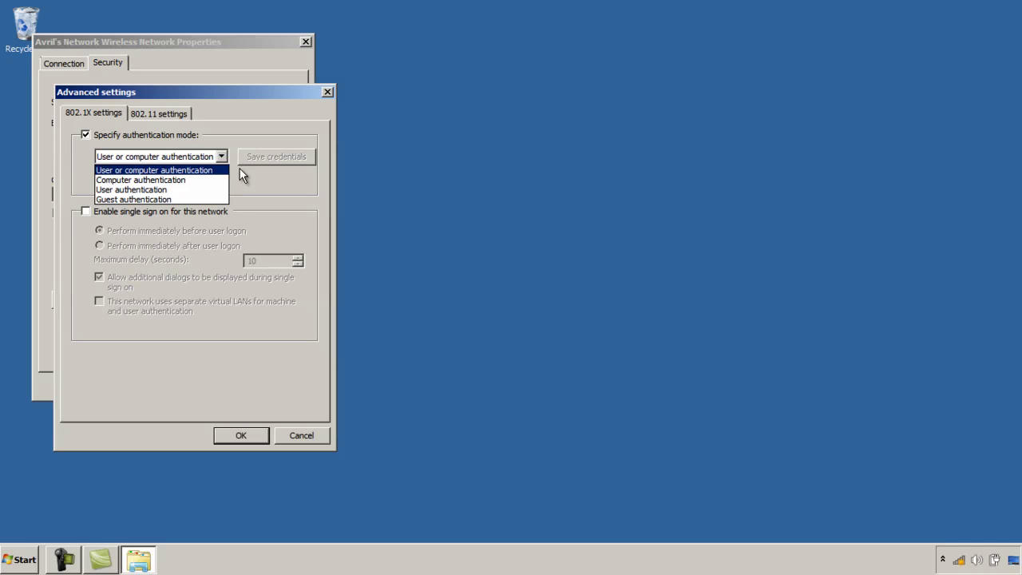
pyautogui.click(90, 211)
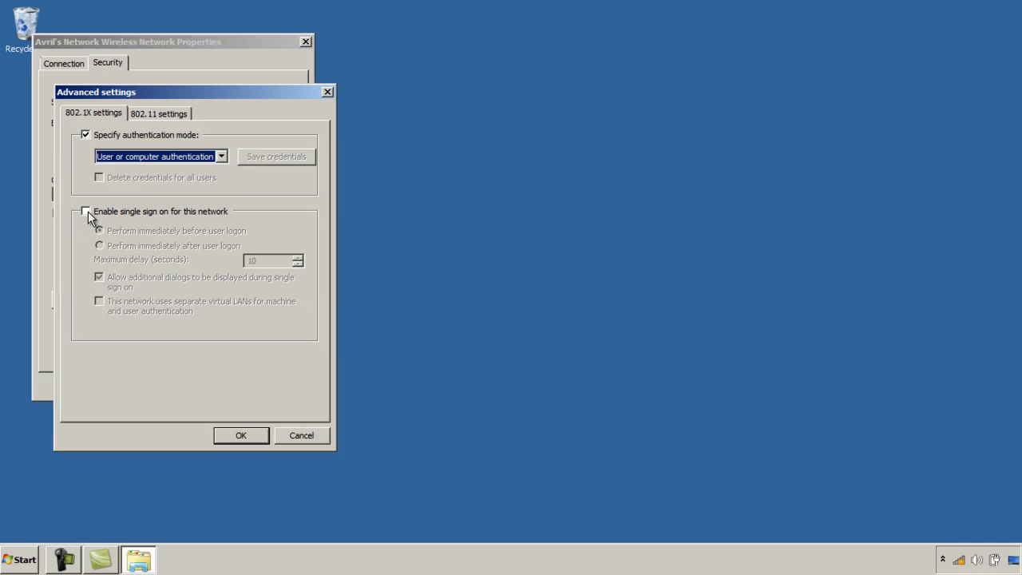
pyautogui.click(86, 211)
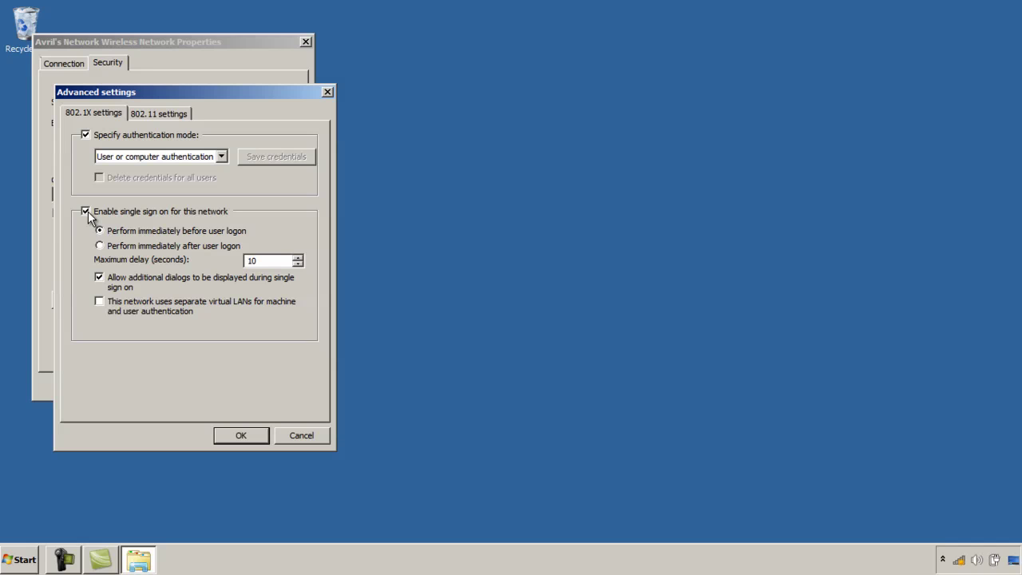
# Enable pre-authentication in the 802.11 fast roaming settings and close Advanced settings
pyautogui.click(164, 114)
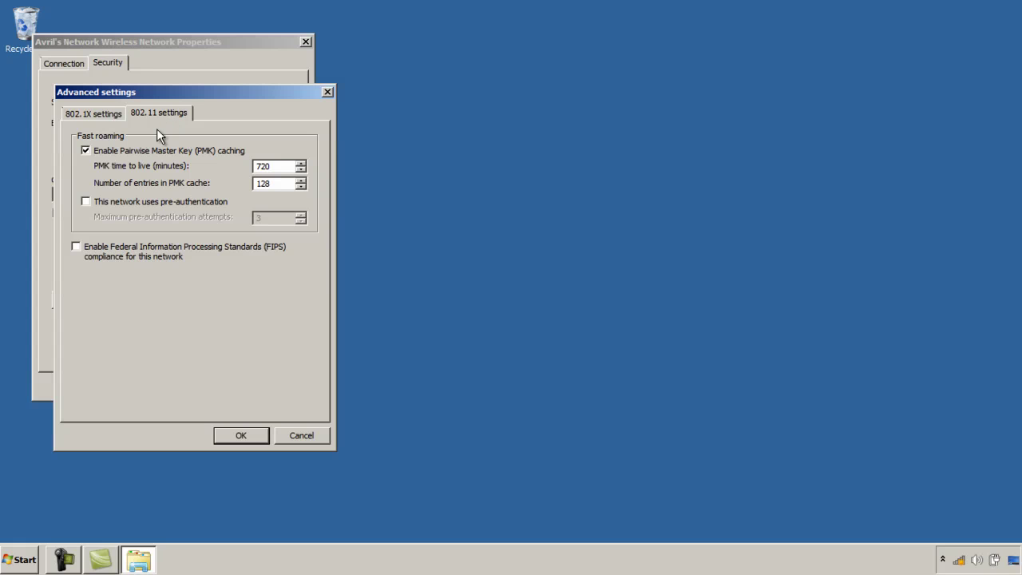
pyautogui.click(86, 202)
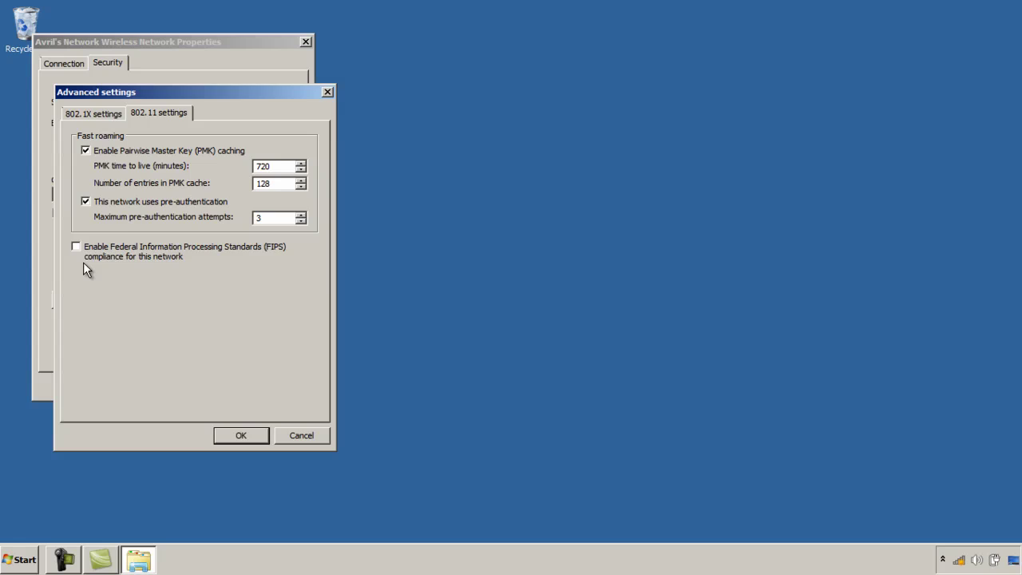
pyautogui.press('Escape')
pyautogui.click(263, 103)
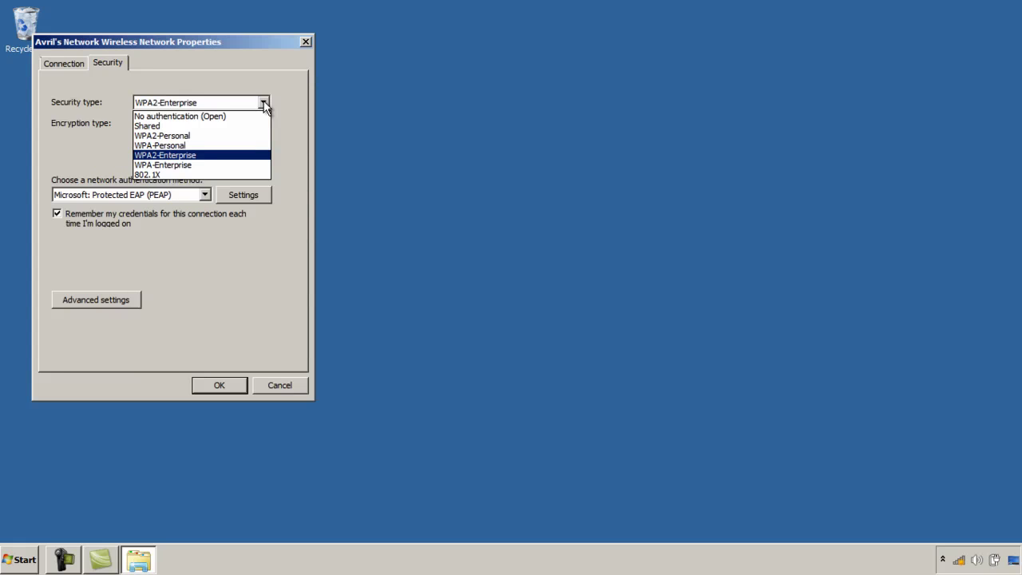